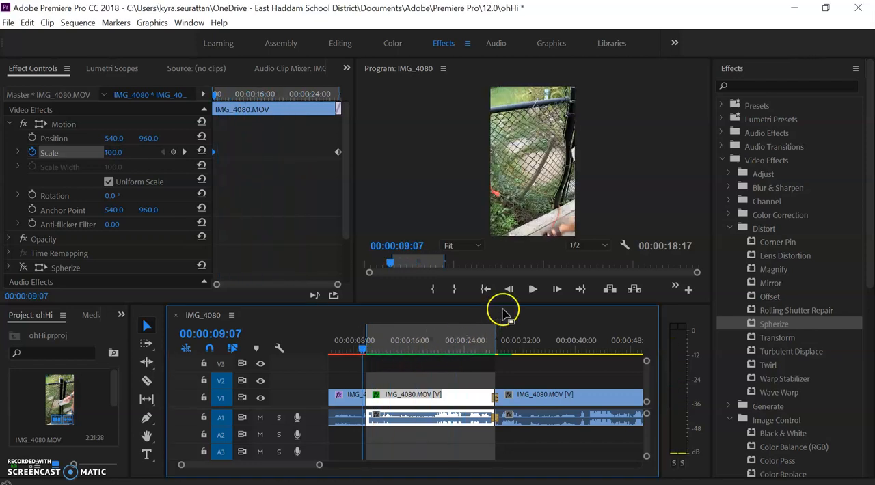
# Play back the marked clip's scale animation and stop it partway through
pyautogui.click(533, 290)
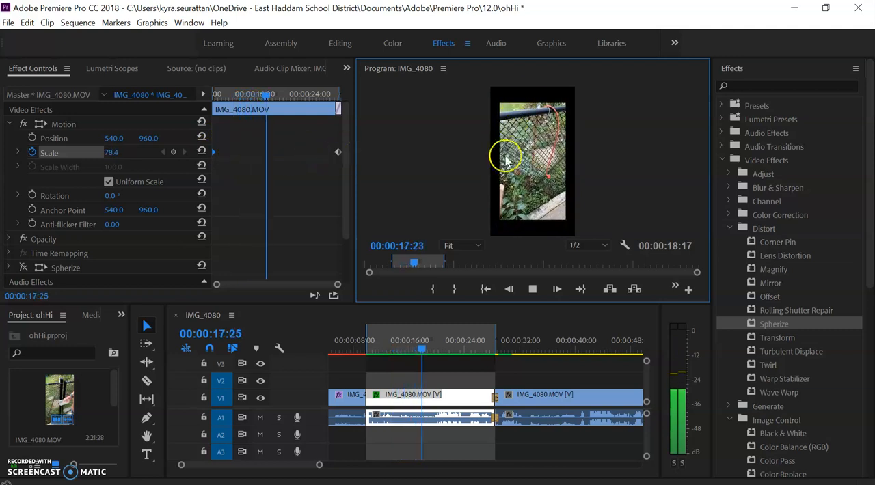
pyautogui.click(529, 290)
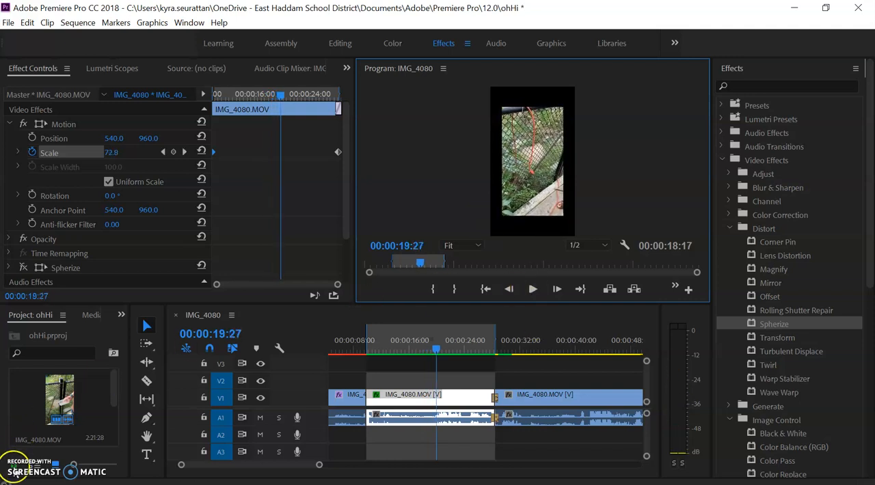
pyautogui.click(15, 472)
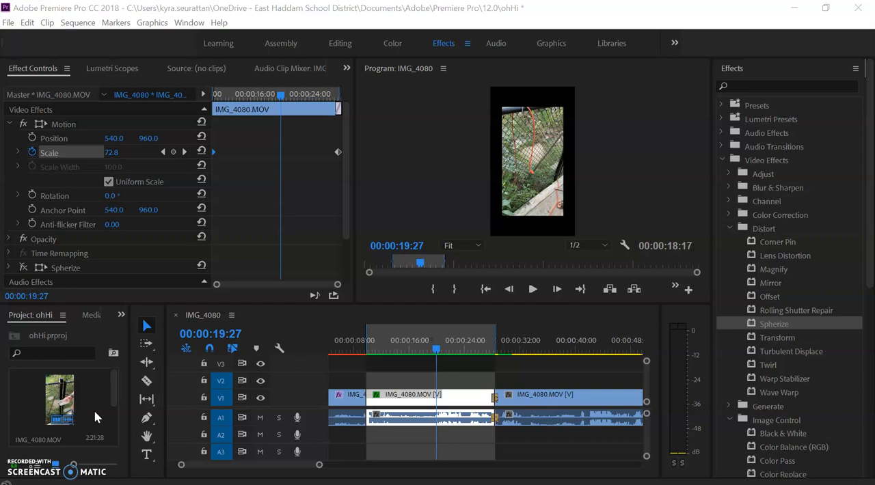
# Remove all Scale keyframes from the selected clip and set its scale to 100
pyautogui.click(32, 152)
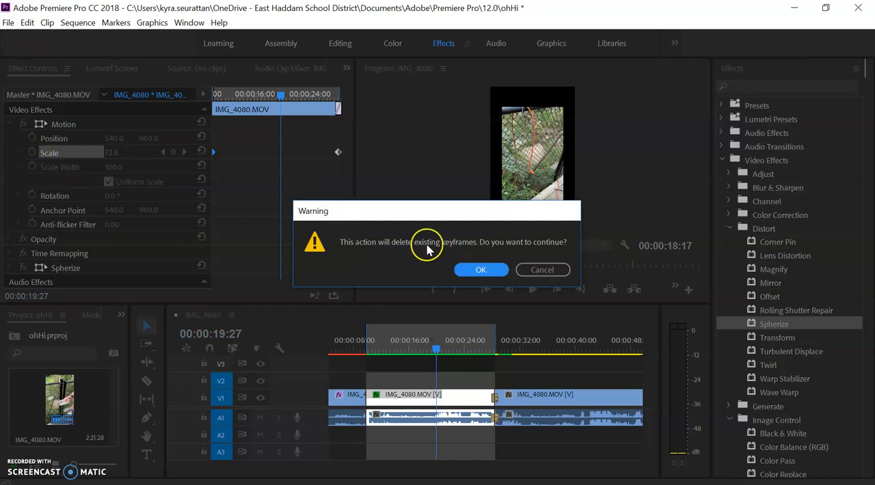
pyautogui.click(464, 270)
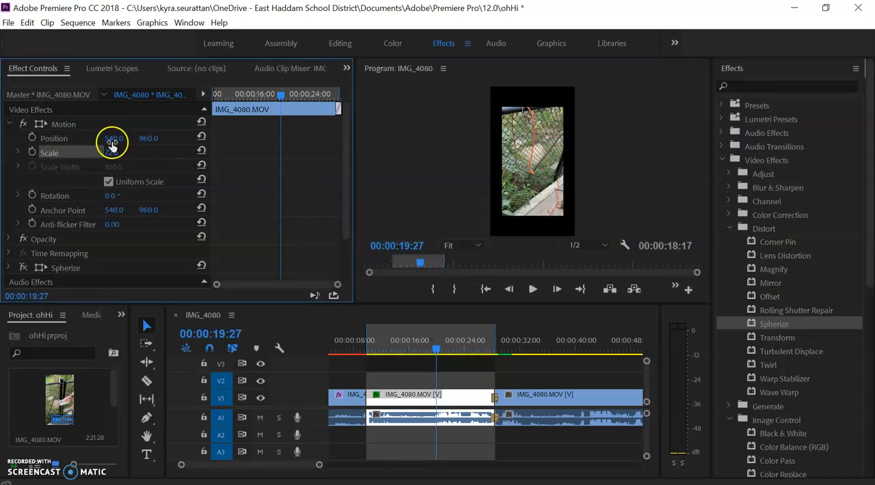
pyautogui.moveTo(112, 149); pyautogui.dragTo(112, 150)
pyautogui.write('10')
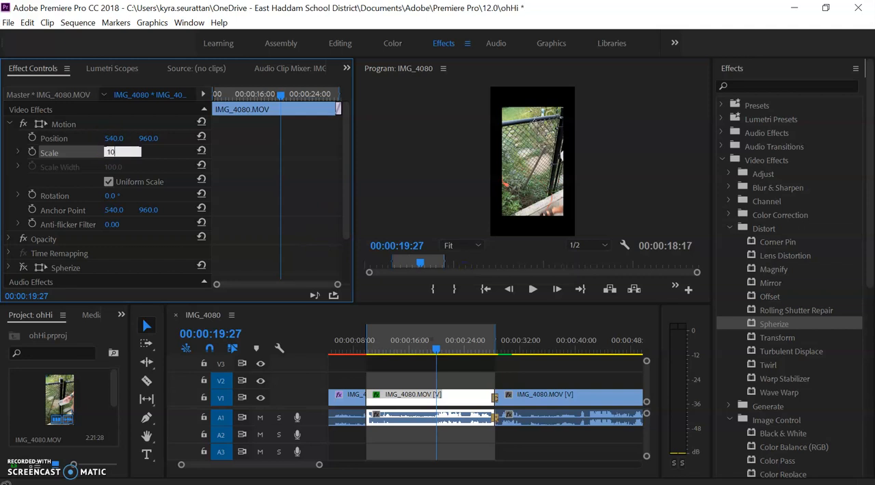
pyautogui.write('0')
pyautogui.press('Return')
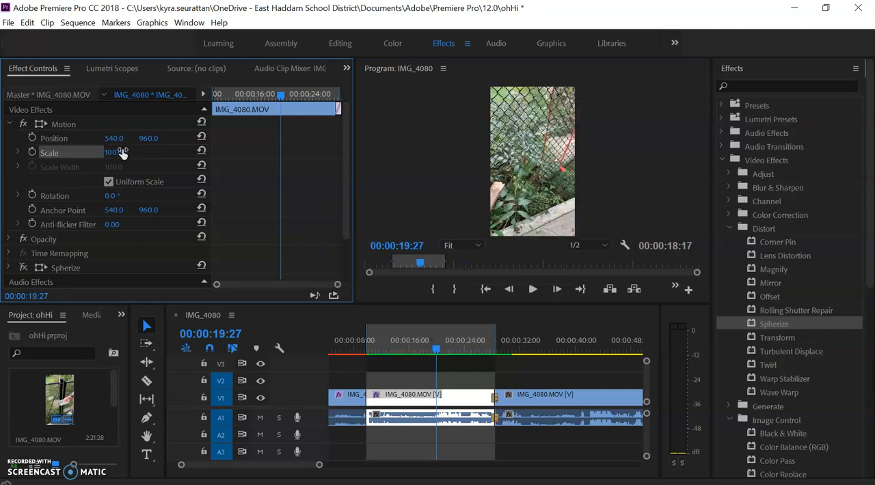
# Collapse the Motion settings, expand the Spherize effect and set its radius to 226
pyautogui.click(9, 125)
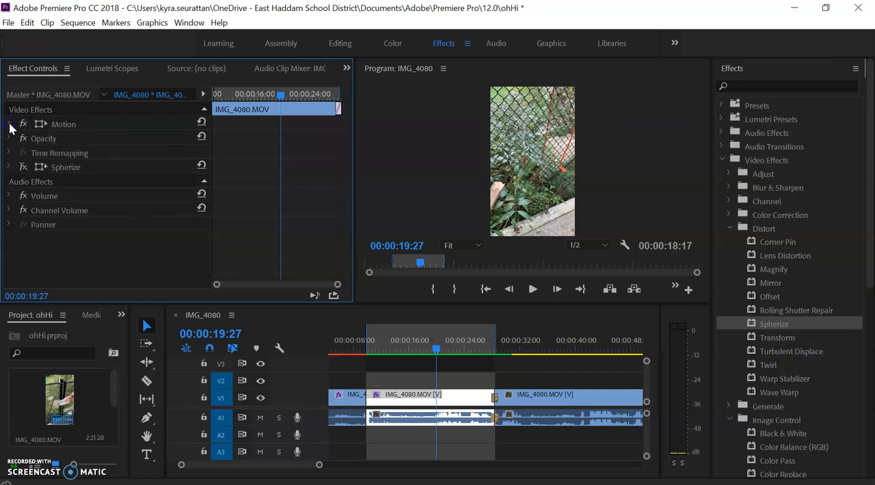
pyautogui.click(10, 167)
pyautogui.click(23, 168)
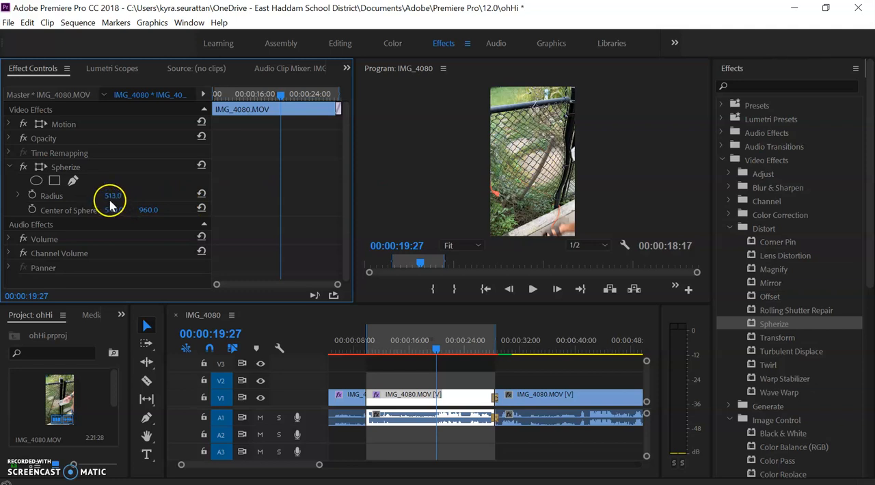
pyautogui.moveTo(110, 198); pyautogui.dragTo(39, 190)
pyautogui.moveTo(199, 207); pyautogui.dragTo(213, 179)
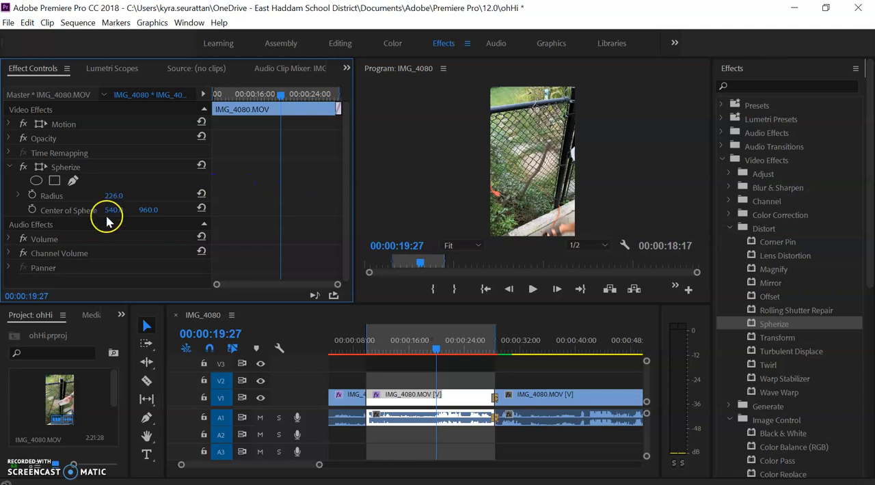
pyautogui.moveTo(145, 196); pyautogui.dragTo(123, 207)
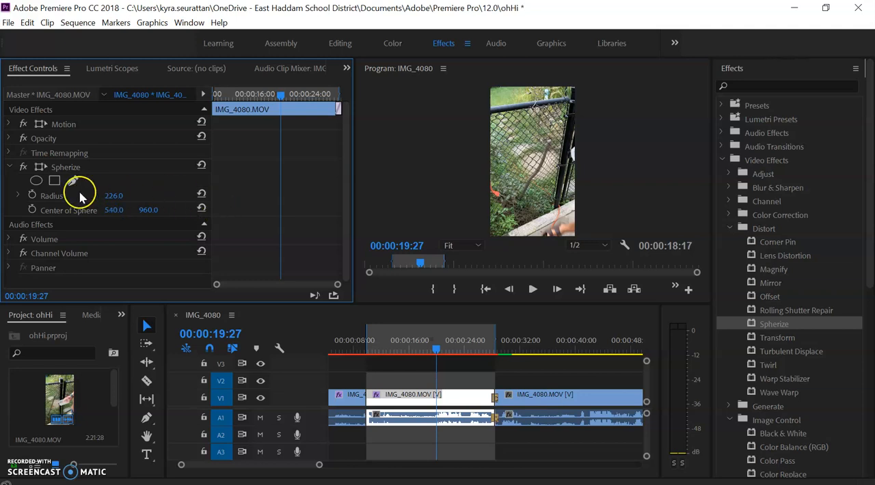
# Start keyframing Spherize's Radius and Center of Sphere at the beginning of the clip, 00:00:09:25
pyautogui.moveTo(434, 348); pyautogui.dragTo(363, 351)
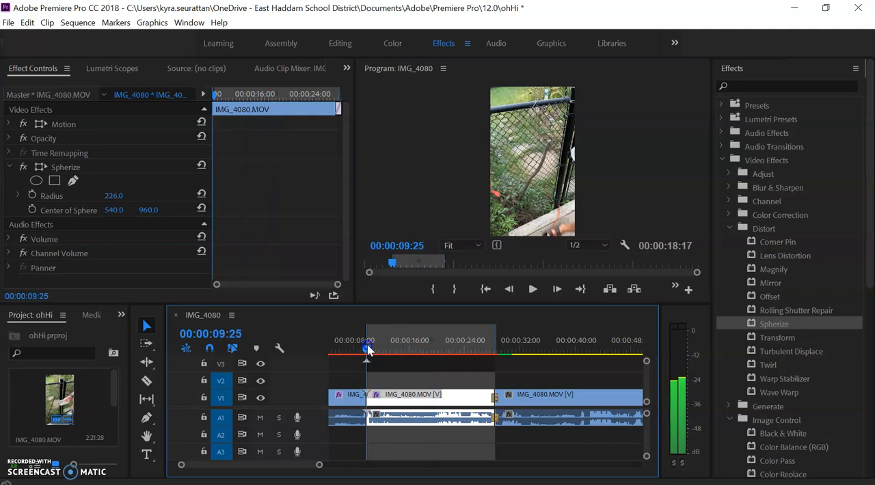
pyautogui.click(32, 196)
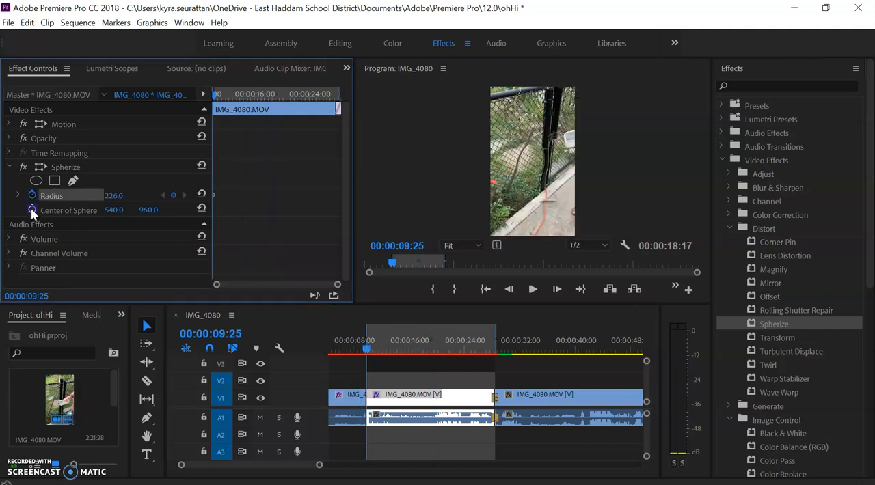
pyautogui.click(32, 209)
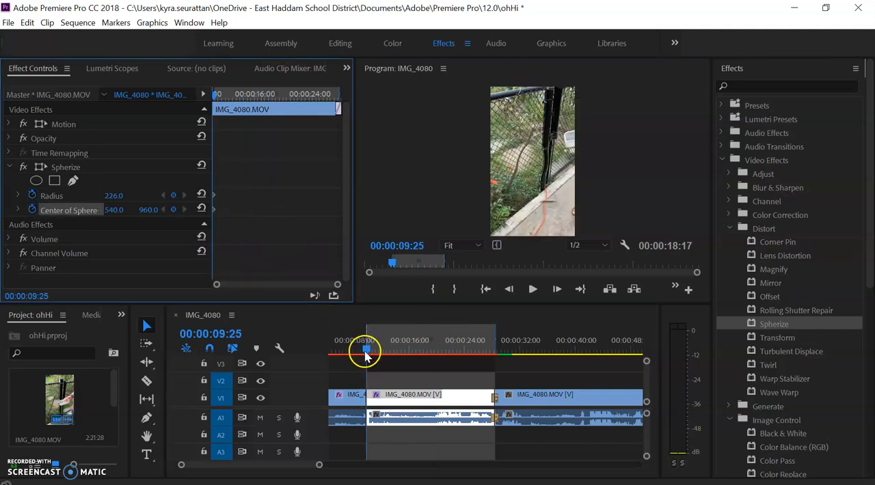
# Add a Radius keyframe at the clip's end, move it to 00:00:25:19 and set its radius to 478
pyautogui.moveTo(366, 353); pyautogui.dragTo(496, 346)
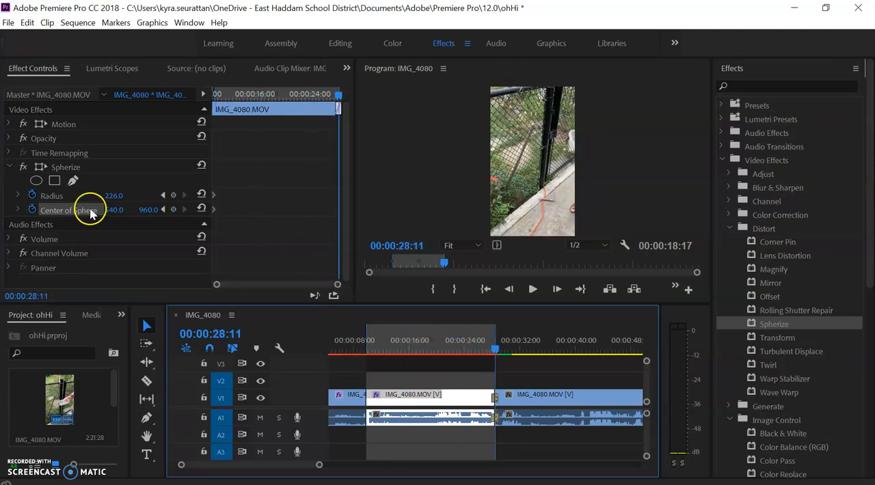
pyautogui.moveTo(112, 198); pyautogui.dragTo(130, 191)
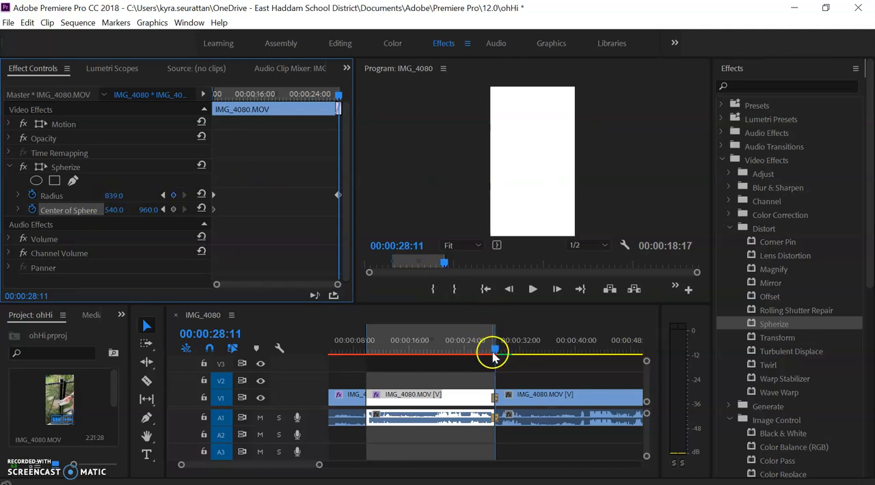
pyautogui.moveTo(339, 199); pyautogui.dragTo(321, 199)
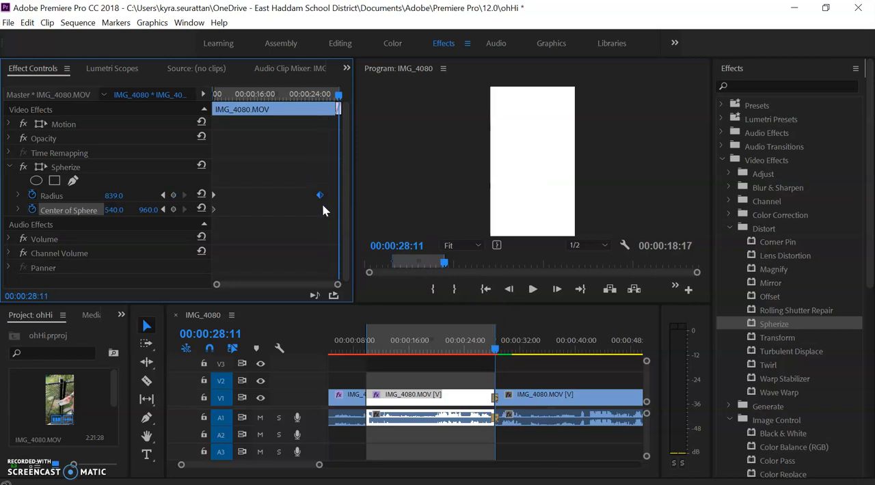
pyautogui.moveTo(338, 95); pyautogui.dragTo(321, 95)
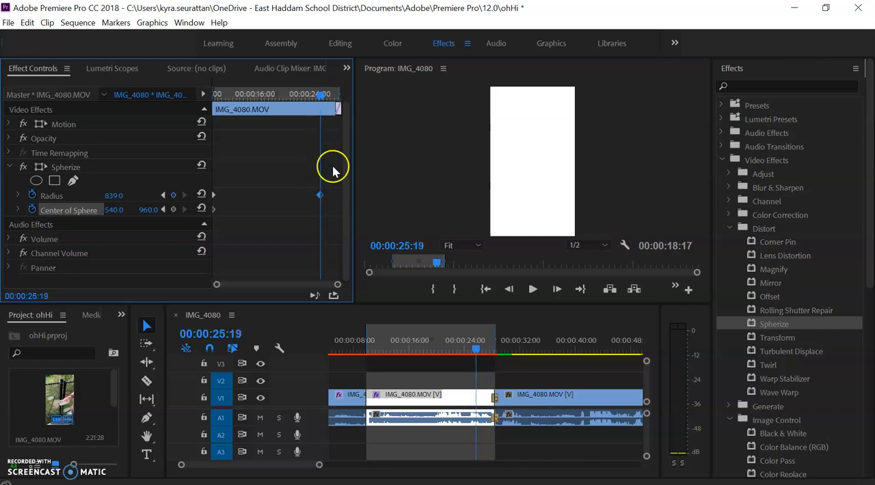
pyautogui.click(479, 352)
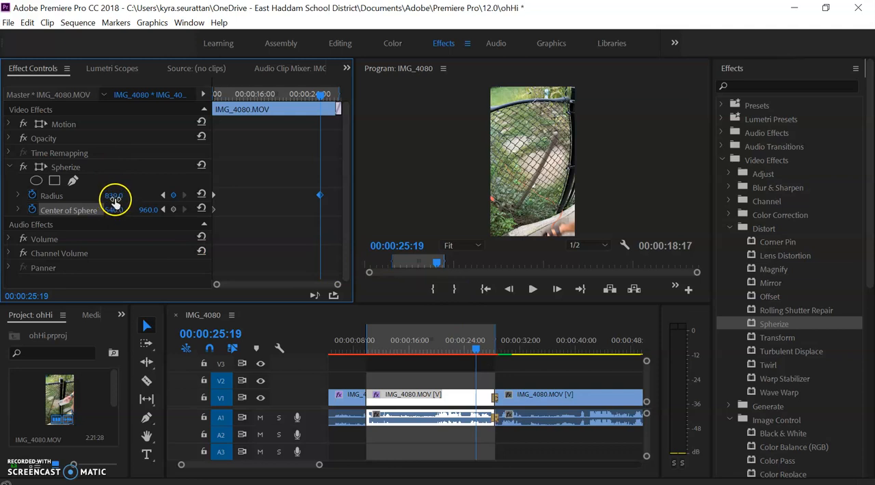
pyautogui.moveTo(101, 198)
pyautogui.mouseDown()
pyautogui.moveTo(16, 203)
pyautogui.moveTo(75, 200)
pyautogui.moveTo(18, 210)
pyautogui.moveTo(86, 203)
pyautogui.mouseUp()
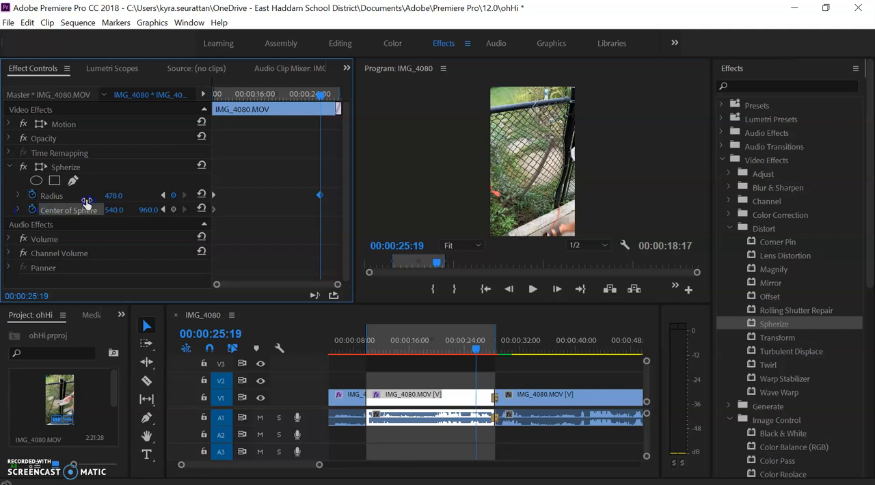
# Add a Center of Sphere keyframe at 00:00:13:29 with a vertical position of 1579
pyautogui.click(284, 96)
pyautogui.click(241, 94)
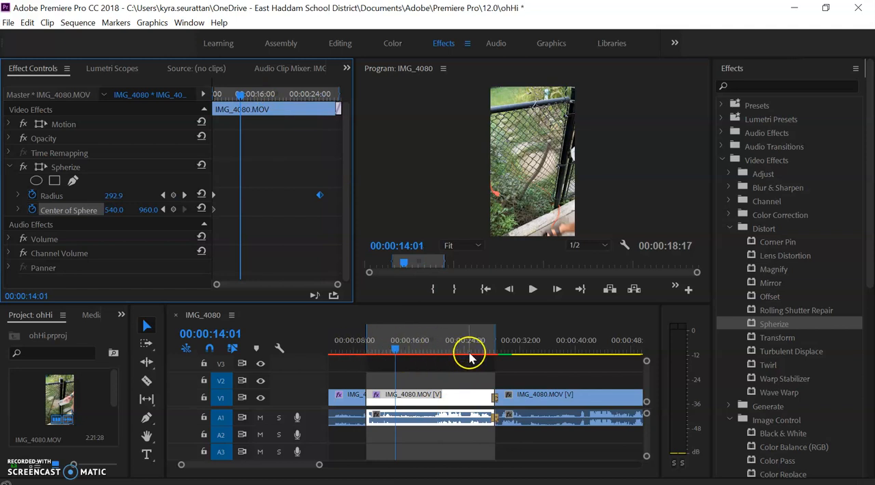
pyautogui.click(367, 351)
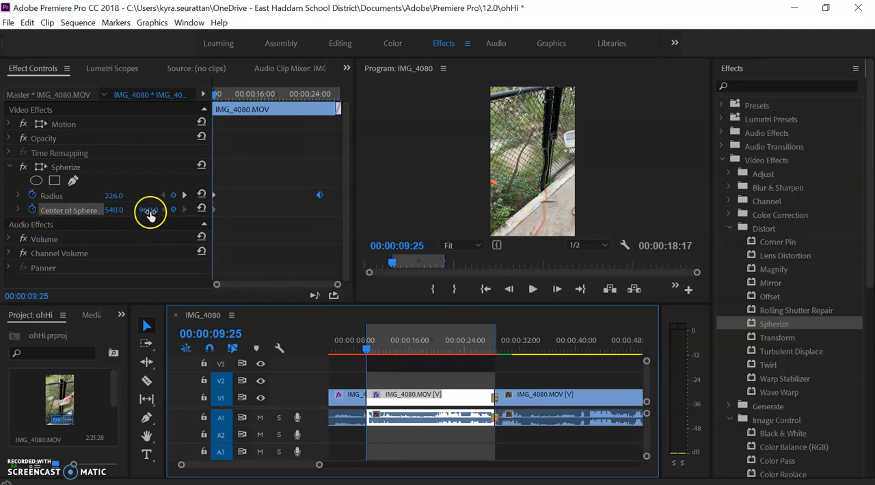
pyautogui.click(395, 342)
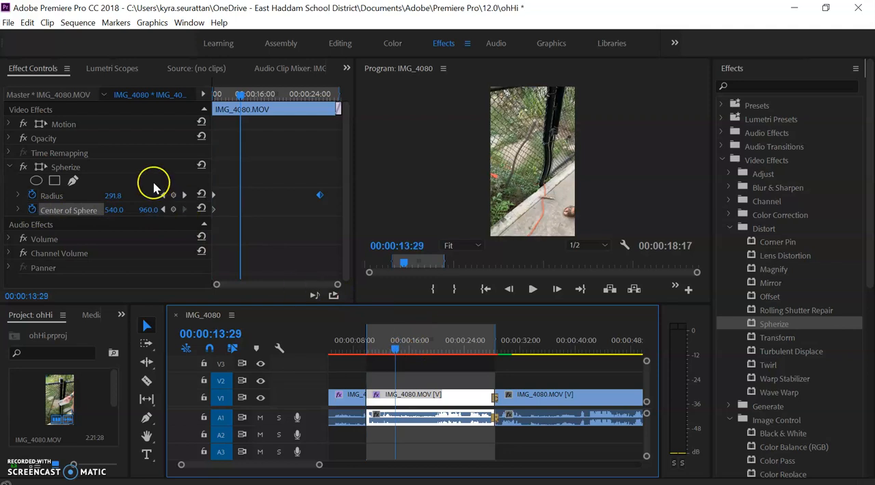
pyautogui.moveTo(148, 211); pyautogui.dragTo(571, 152)
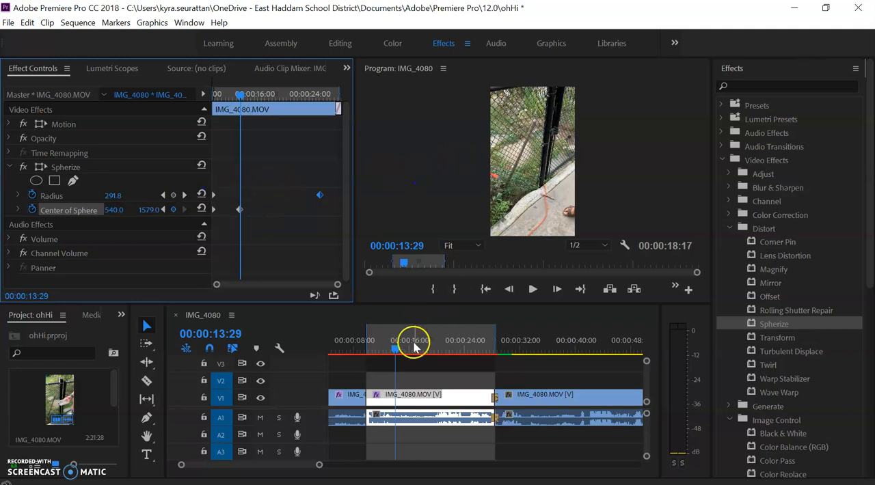
# Add Center of Sphere keyframes with vertical positions of 515 at 00:00:18:18 and 1035 at 00:00:23:25
pyautogui.moveTo(395, 353); pyautogui.dragTo(427, 351)
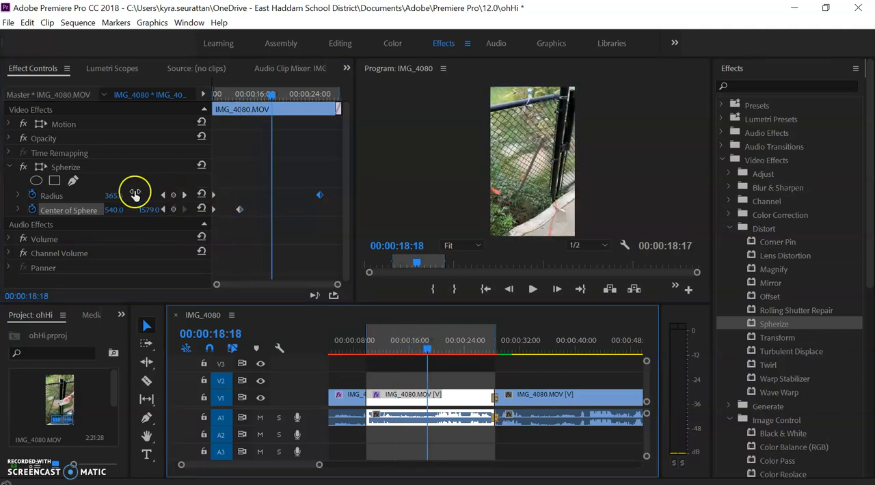
pyautogui.moveTo(148, 213)
pyautogui.mouseDown()
pyautogui.moveTo(44, 210)
pyautogui.moveTo(152, 210)
pyautogui.mouseUp()
pyautogui.click(465, 351)
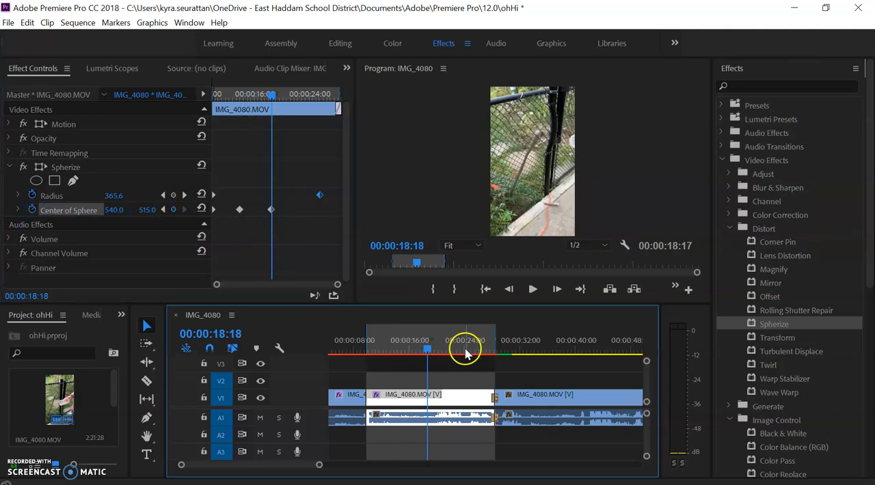
pyautogui.moveTo(141, 209); pyautogui.dragTo(501, 197)
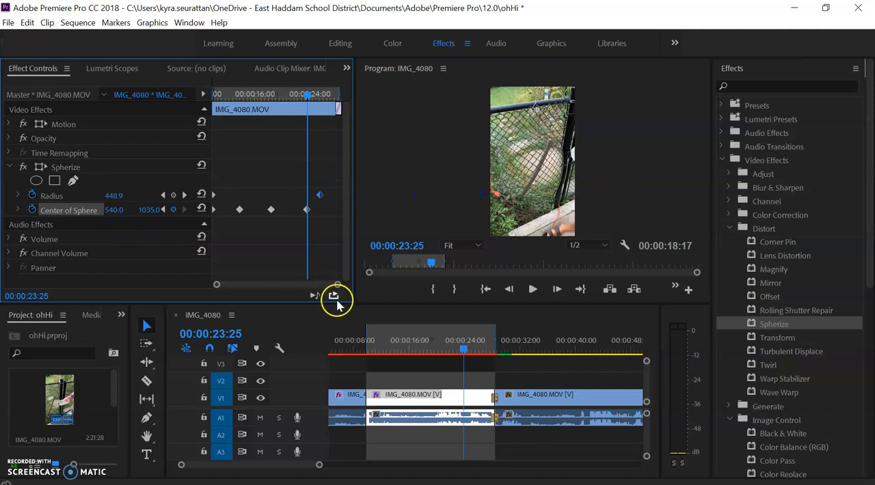
# Play back the Spherize animation from the start of the clip and stop after the last Center of Sphere keyframe
pyautogui.moveTo(385, 349); pyautogui.dragTo(368, 345)
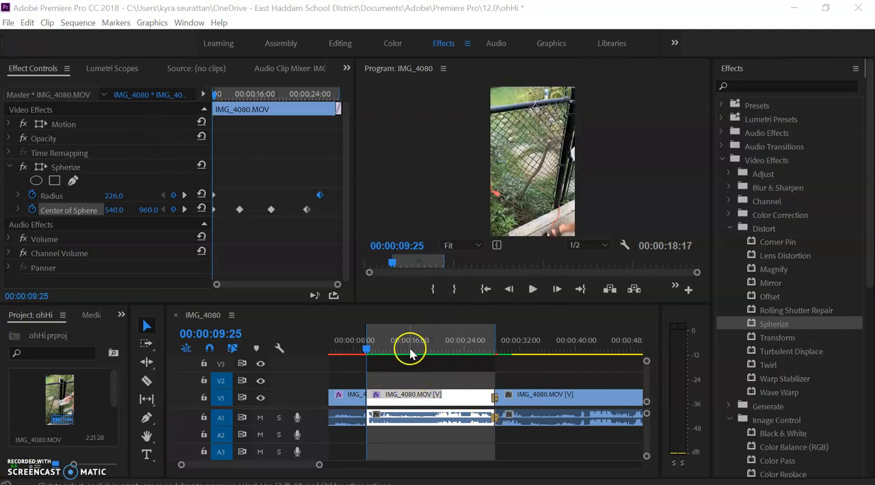
pyautogui.click(534, 289)
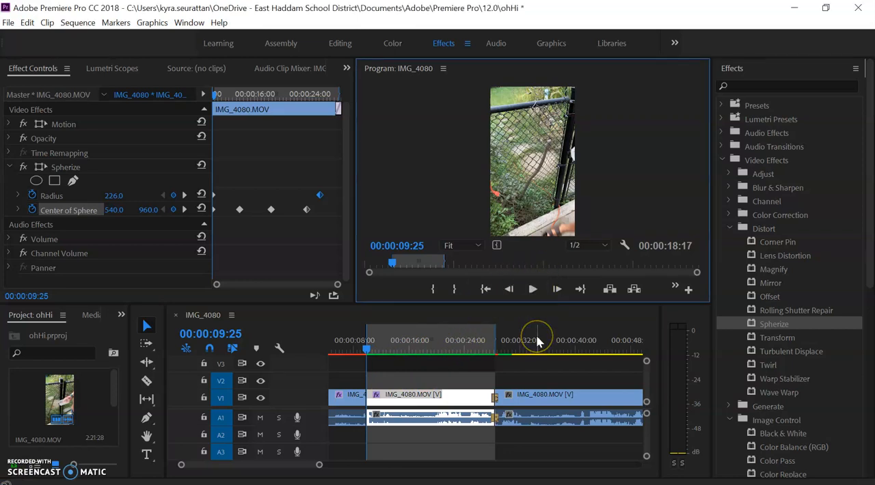
pyautogui.click(536, 302)
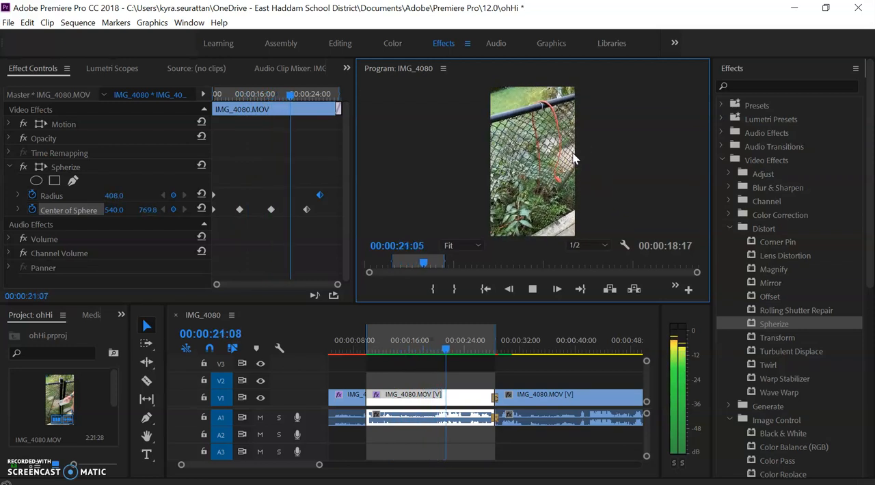
pyautogui.click(532, 289)
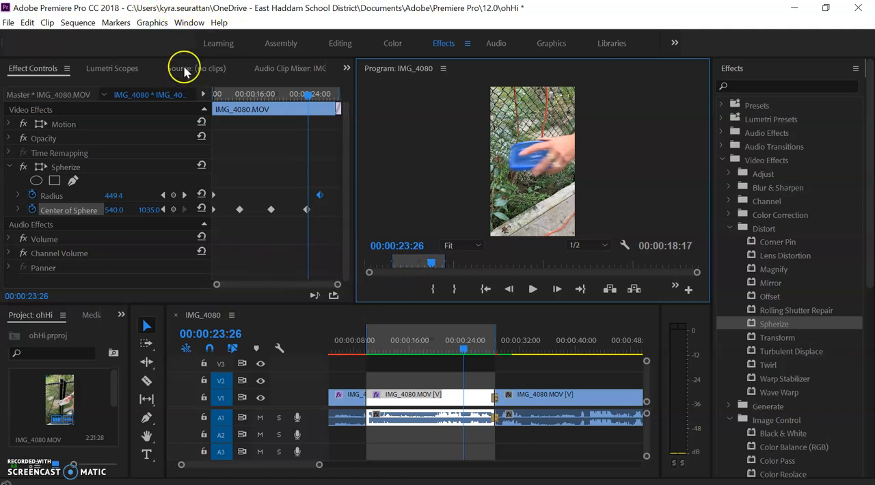
# Clear the sequence's In and Out points
pyautogui.click(125, 22)
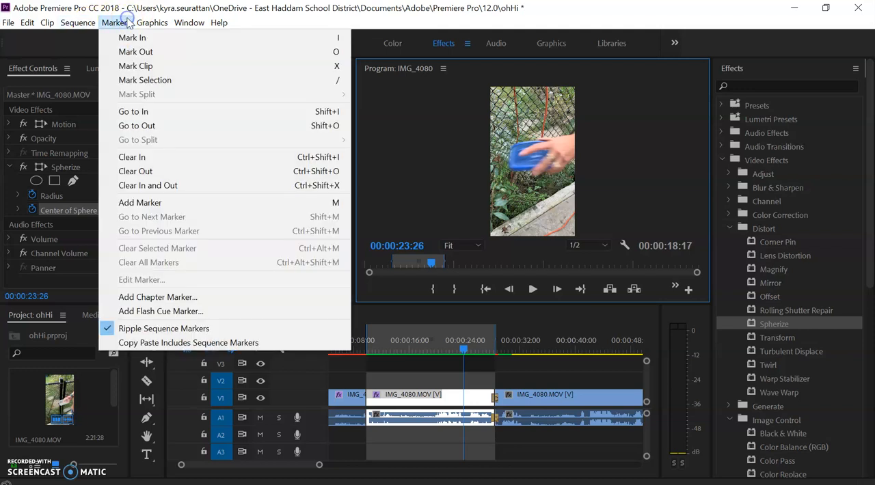
pyautogui.click(150, 185)
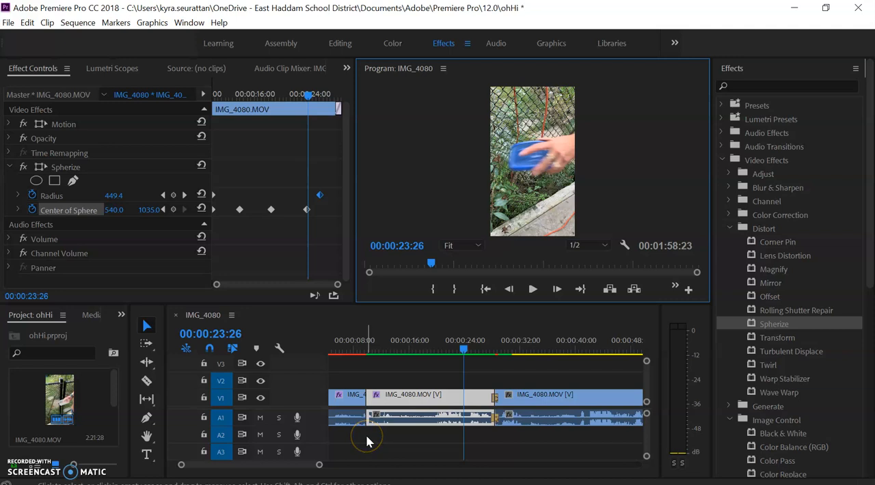